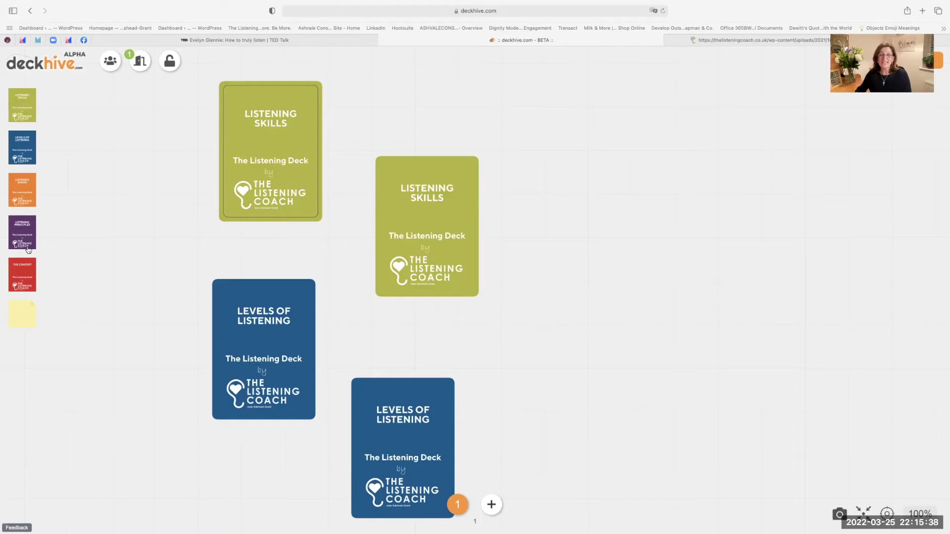
- Open the Listening Skills deck, browse its cards, and flip the first three cards face up
click(21, 107)
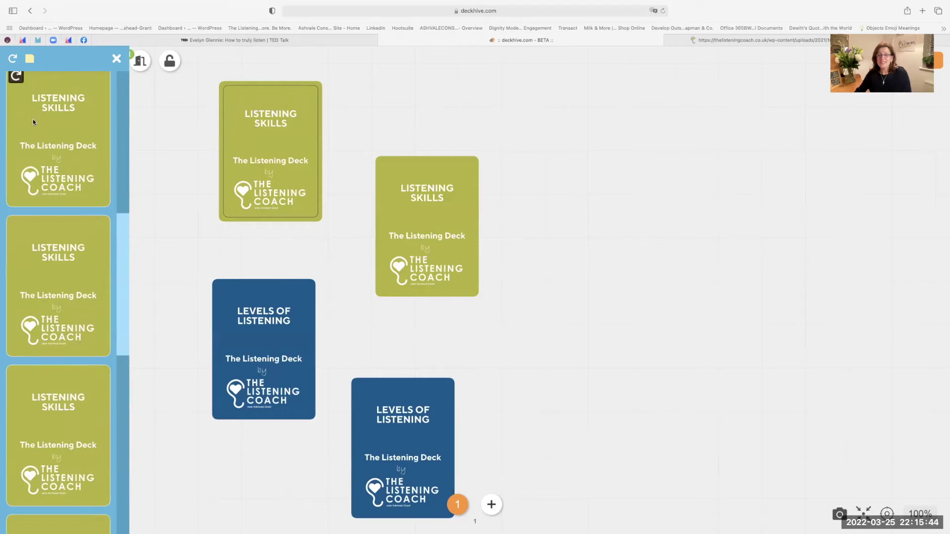
click(122, 91)
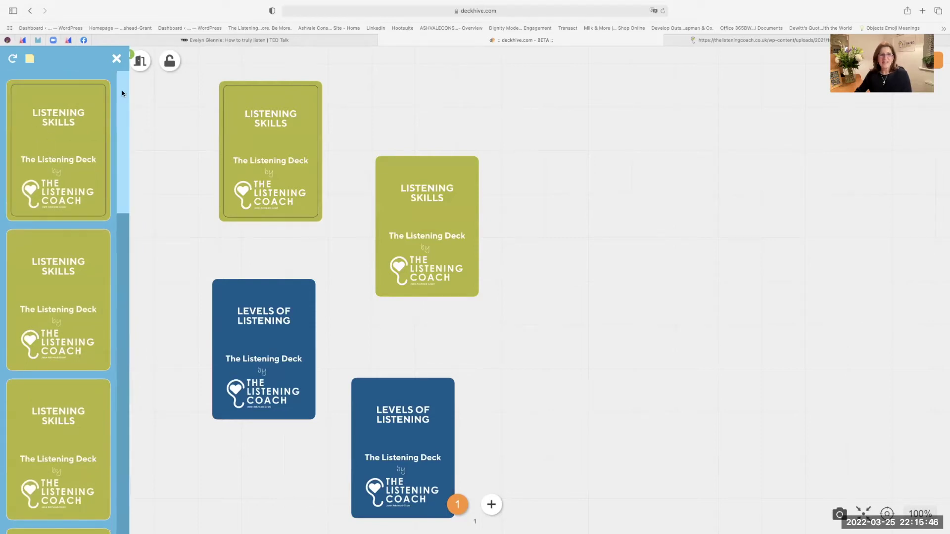
drag(122, 177, 120, 447)
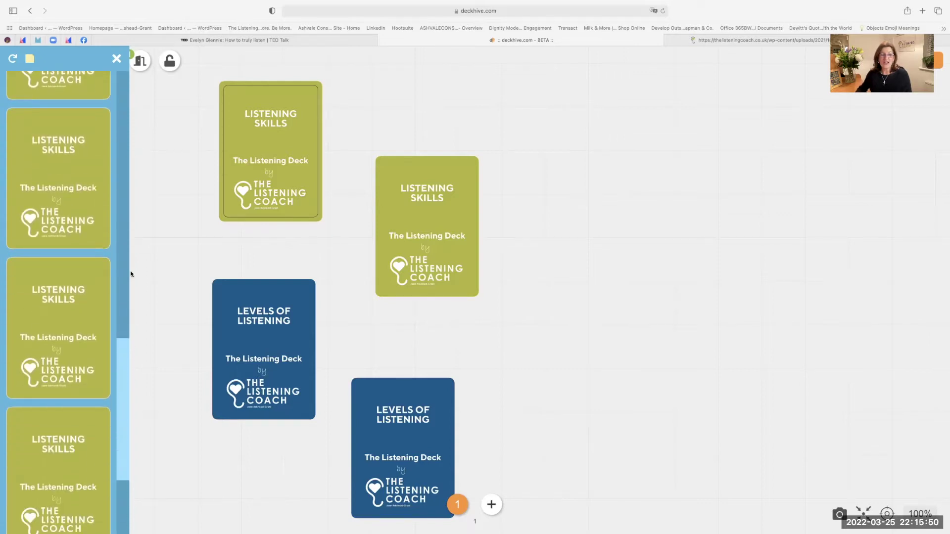
click(123, 82)
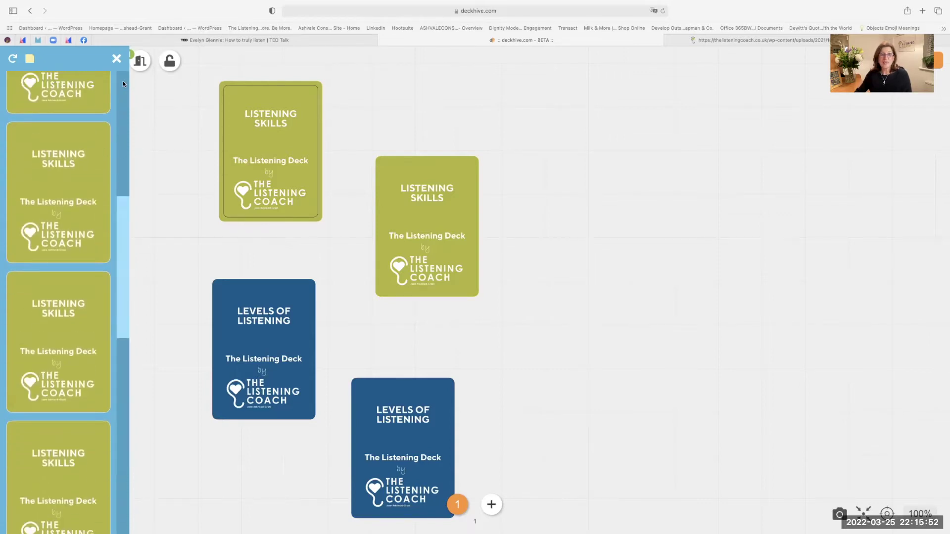
mouse_move(15, 93)
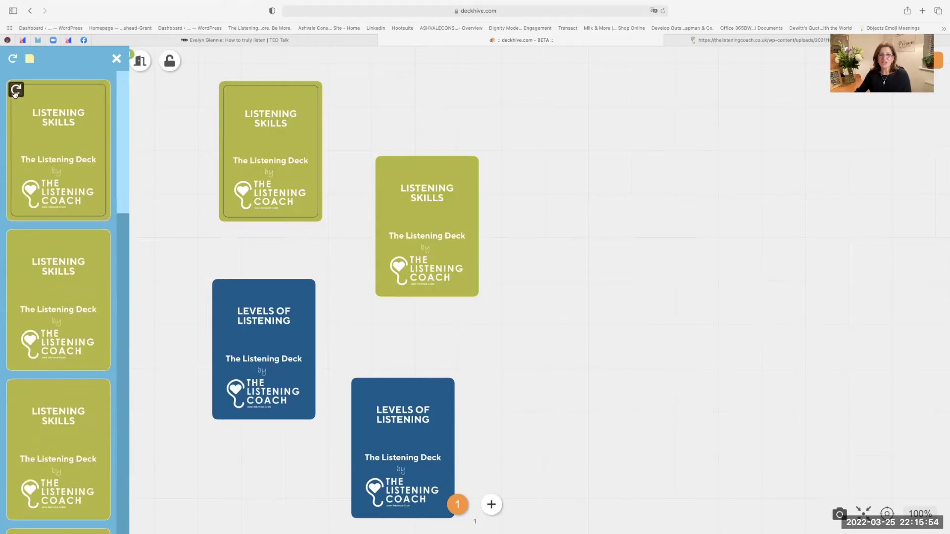
click(15, 91)
mouse_move(10, 243)
click(13, 241)
click(14, 389)
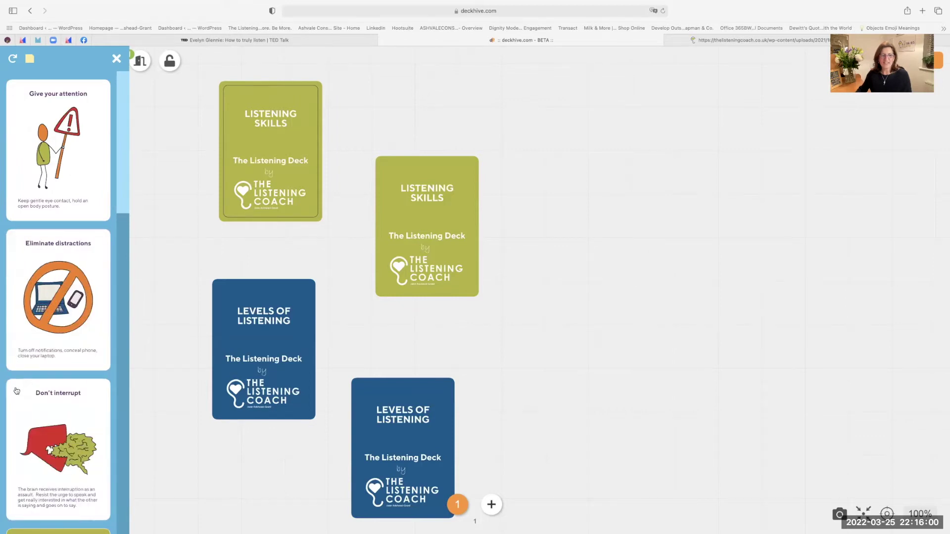
- Place the "Give your attention" and "Don't interrupt" cards on the right half of the board and close the deck
drag(59, 113, 574, 120)
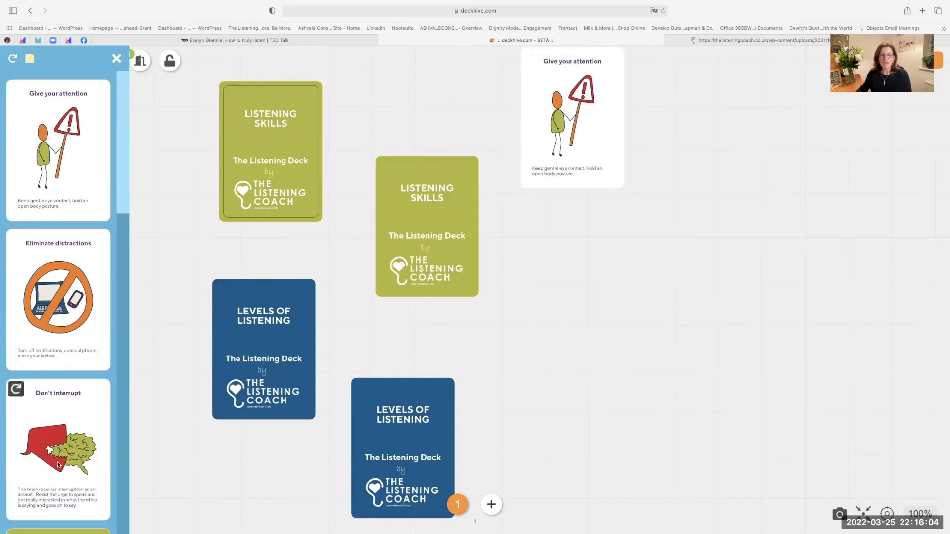
drag(57, 468, 612, 336)
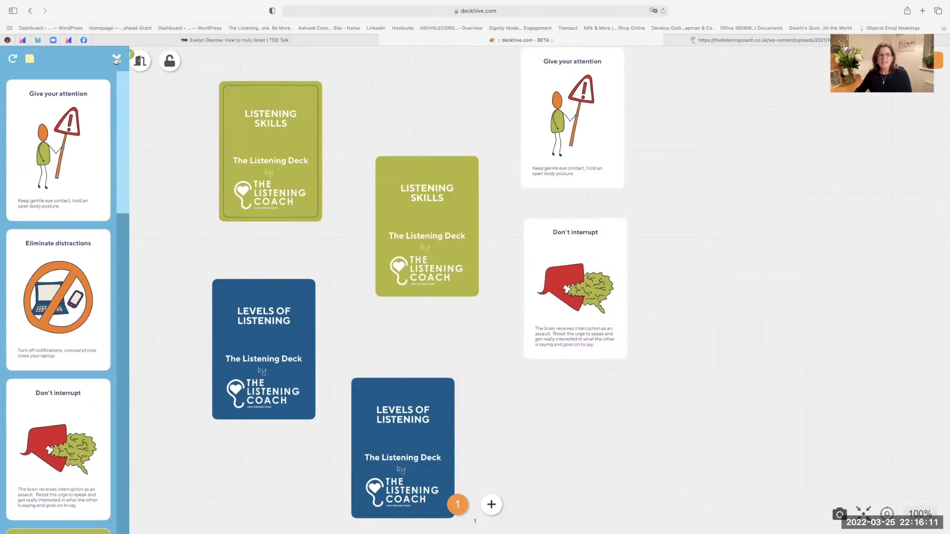
click(116, 60)
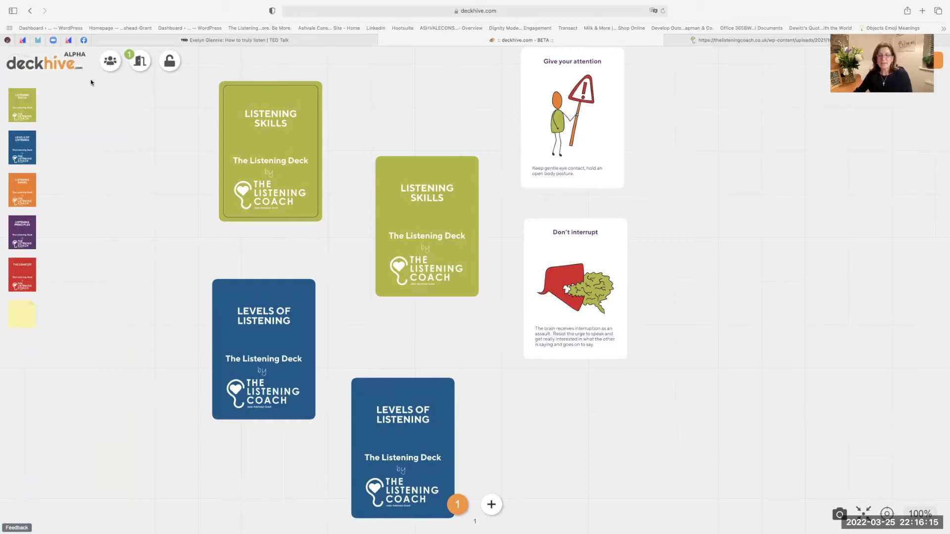
- View the link for inviting people to the session and close the invitation
click(110, 61)
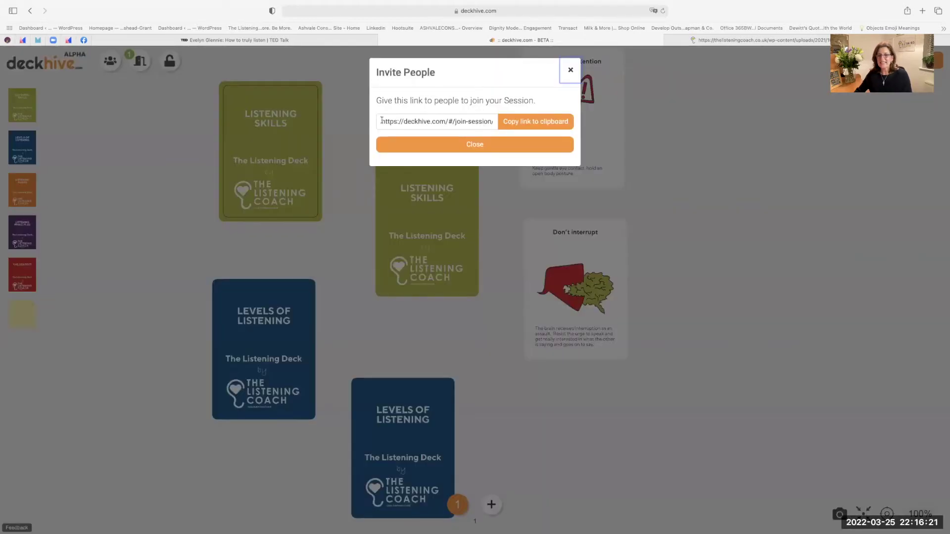
click(469, 145)
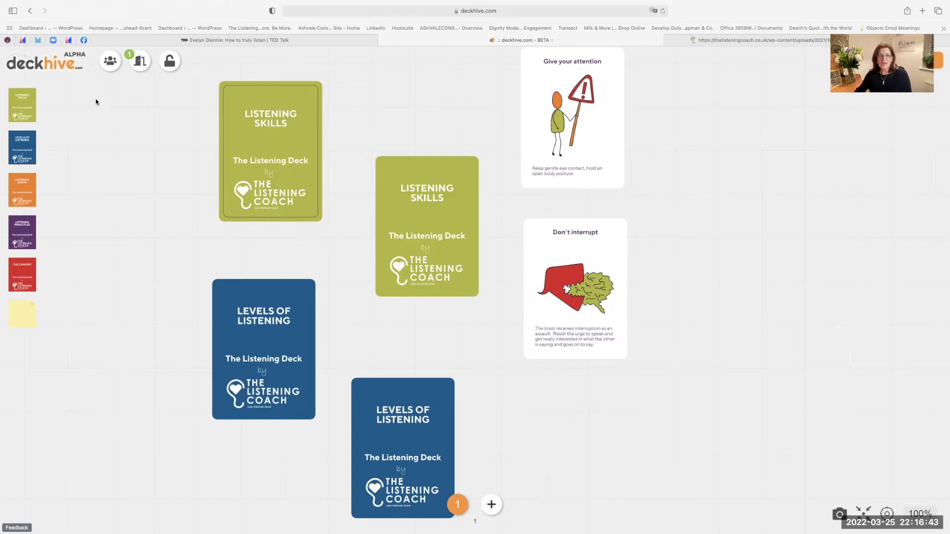
- Place the "Listening at work" card from the red context deck to the right of the other board cards and close the deck
click(23, 273)
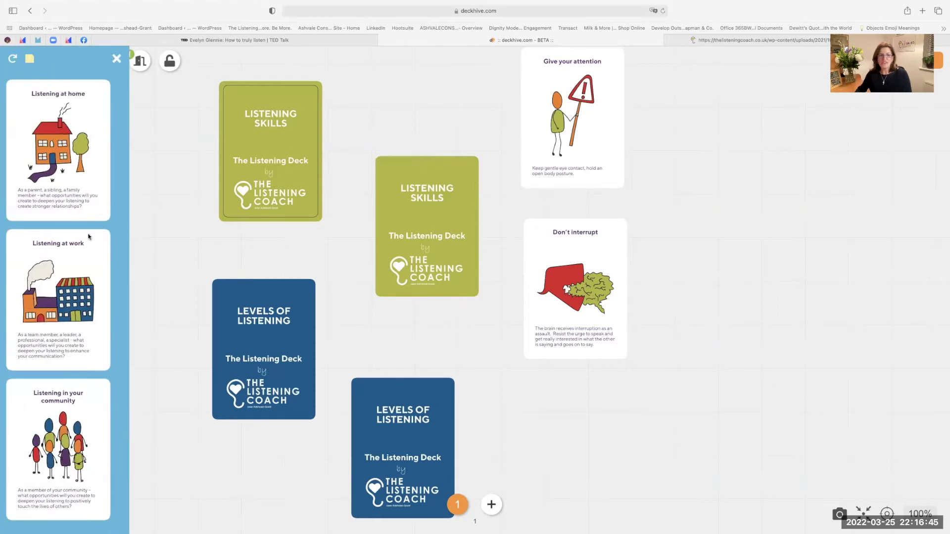
drag(58, 303, 749, 193)
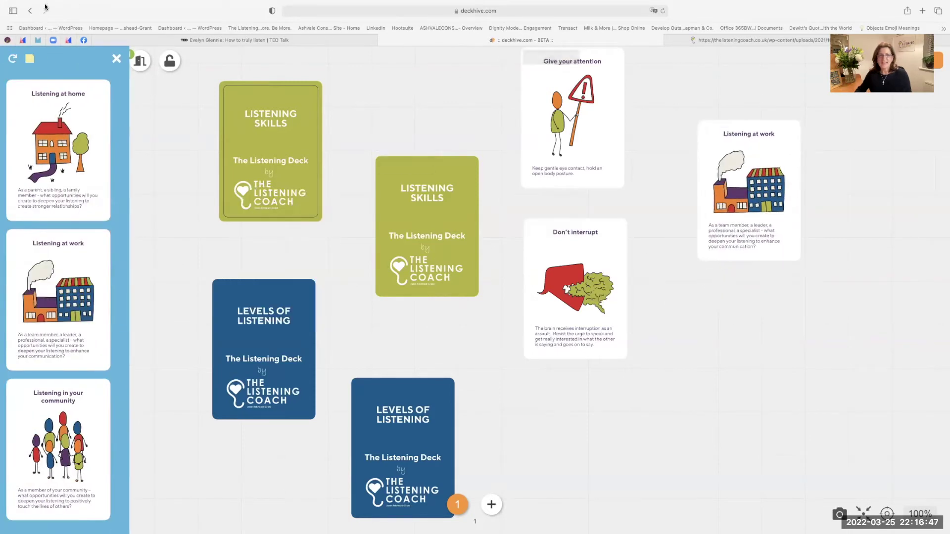
click(115, 59)
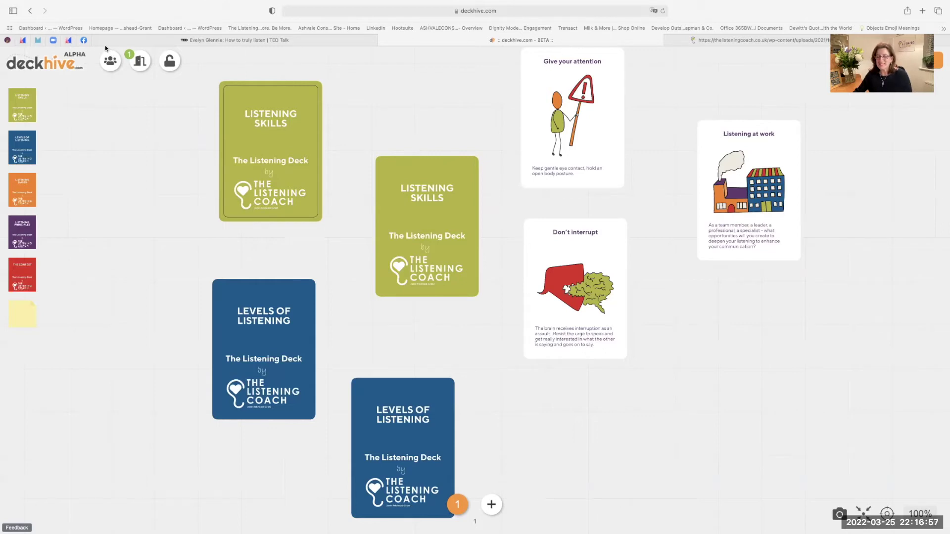
- Flip the two Listening Skills cards and the two Levels of Listening cards on the board face up
click(228, 94)
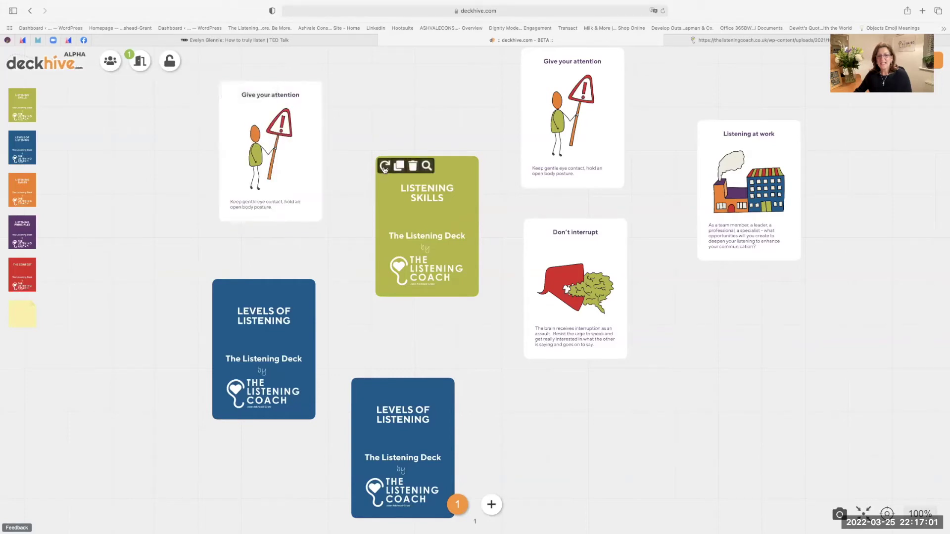
click(385, 170)
mouse_move(384, 169)
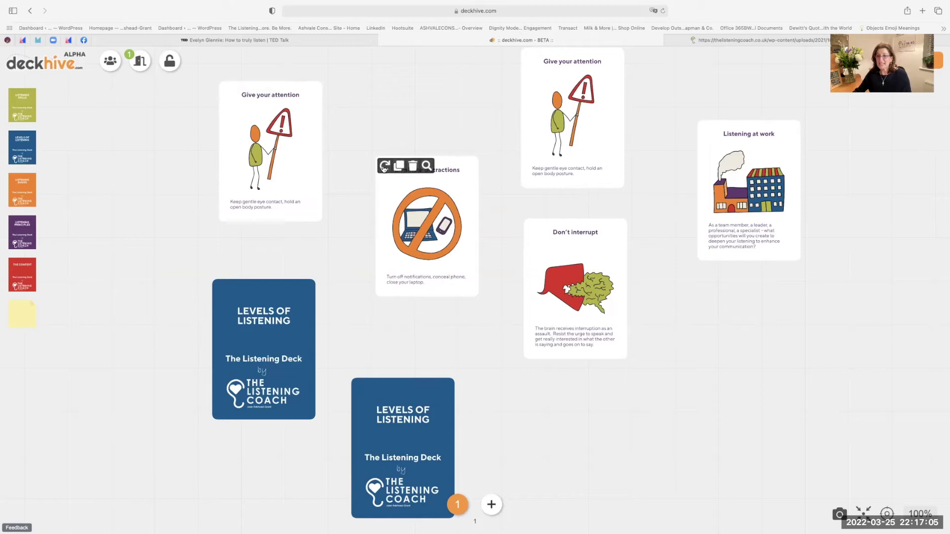
mouse_move(267, 130)
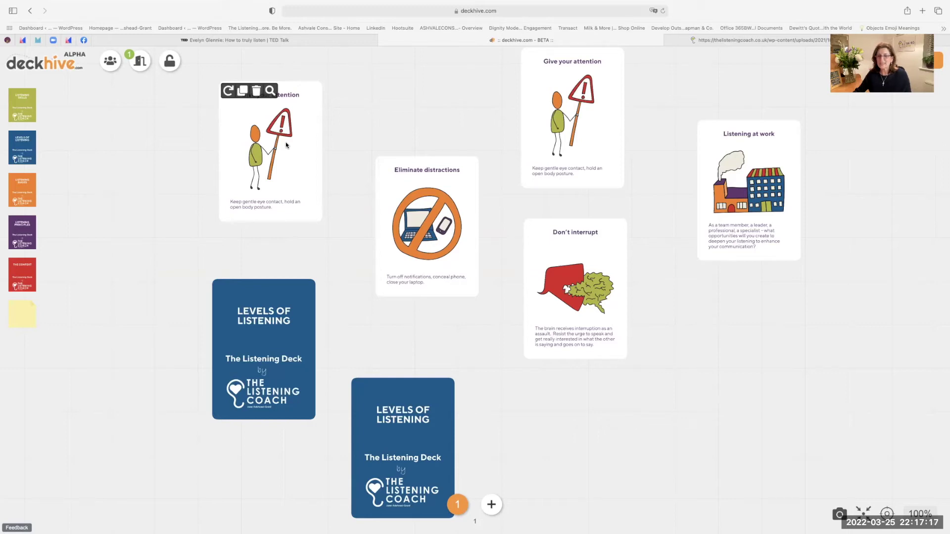
mouse_move(547, 257)
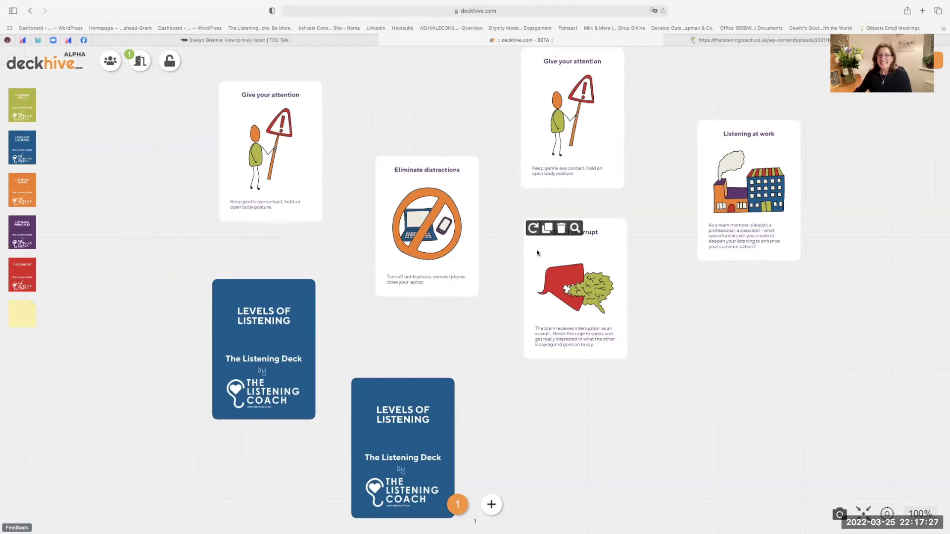
mouse_move(275, 326)
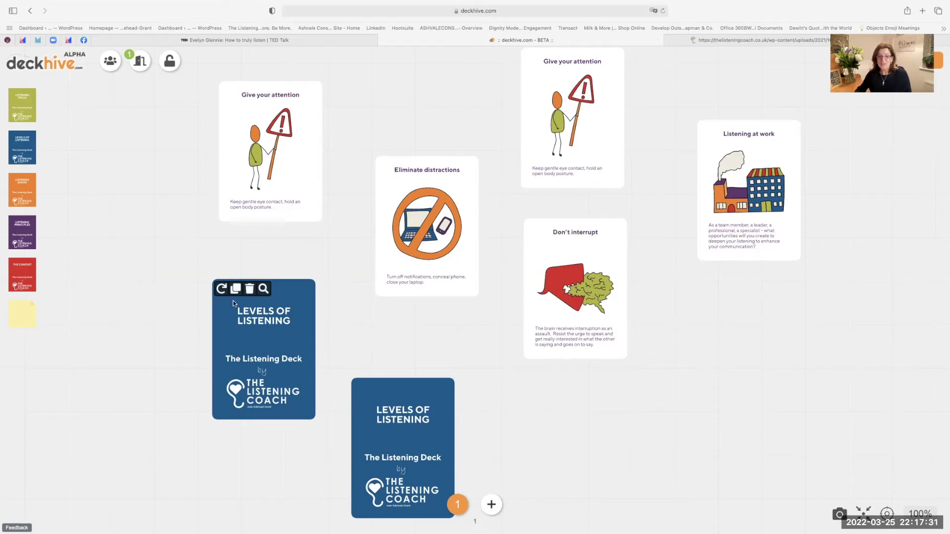
click(221, 289)
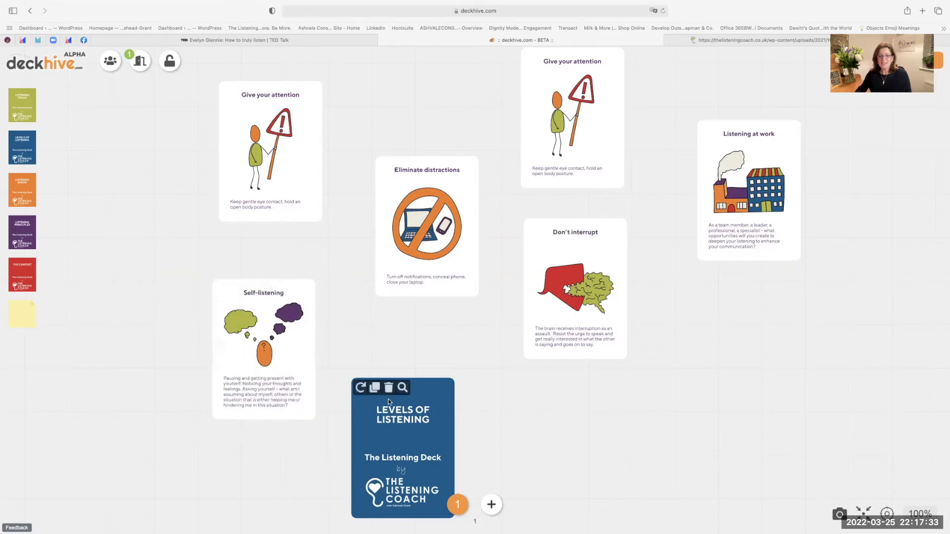
click(359, 389)
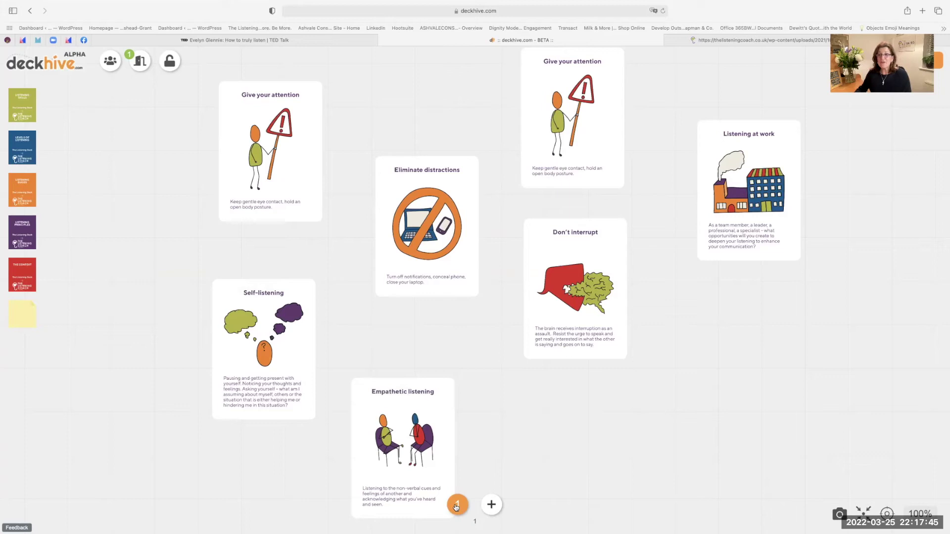
- Add a second board page and place "The solutioner" and "The opinionator" from the Listening Biases deck on it
click(492, 505)
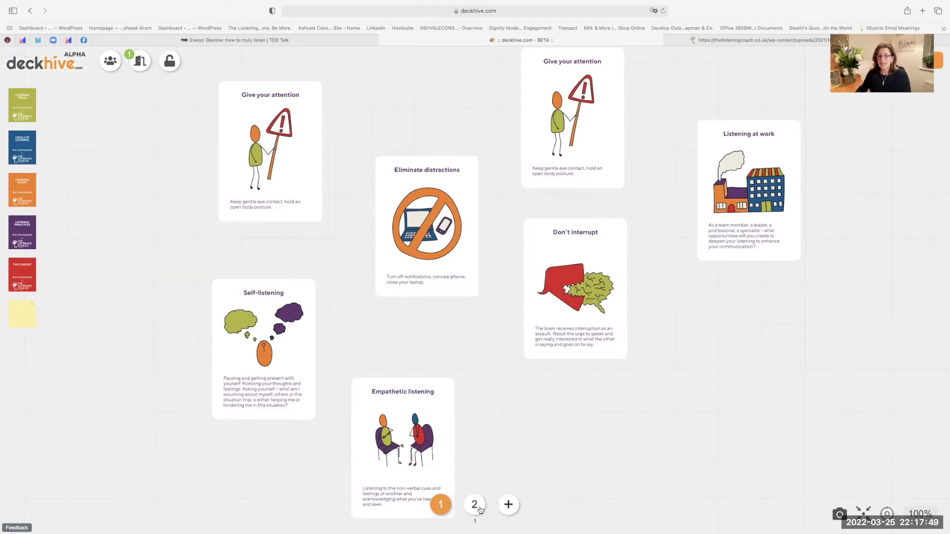
click(475, 506)
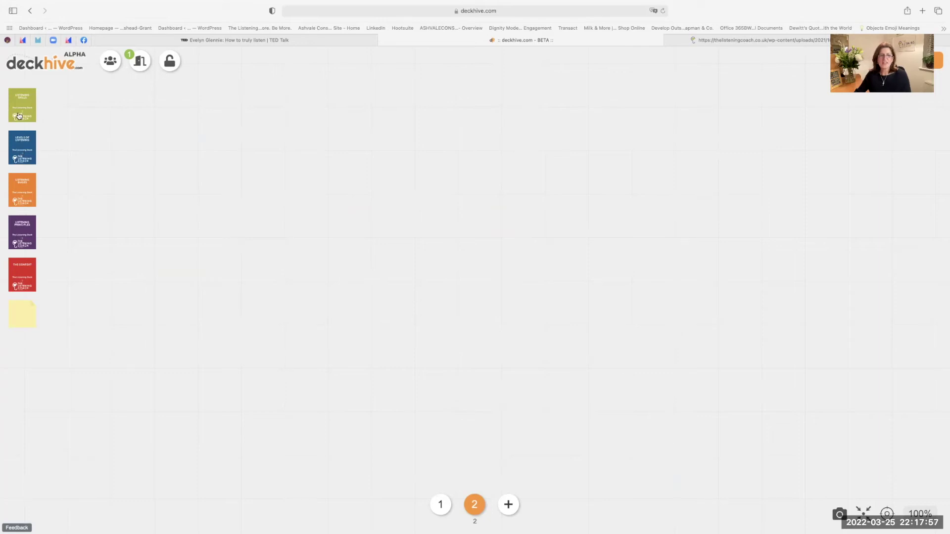
click(20, 191)
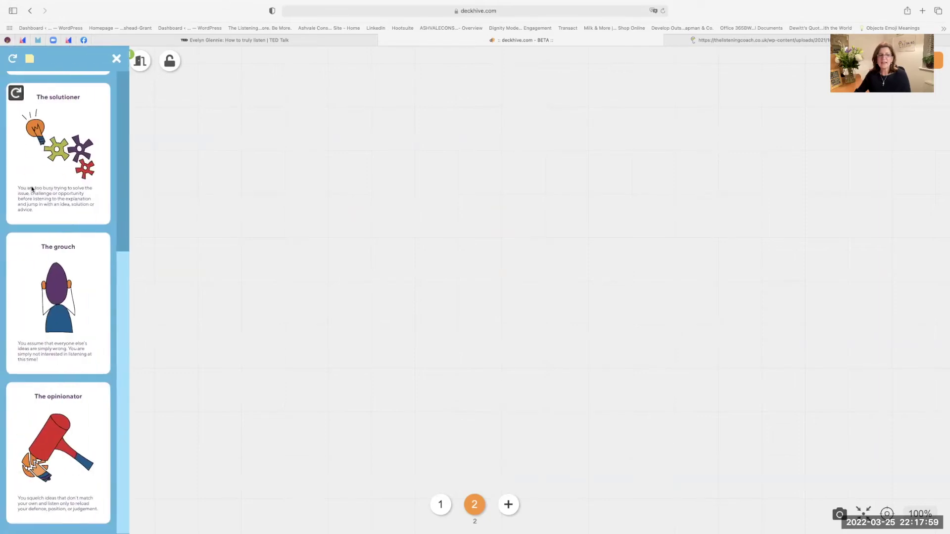
drag(38, 170, 311, 179)
drag(78, 407, 455, 267)
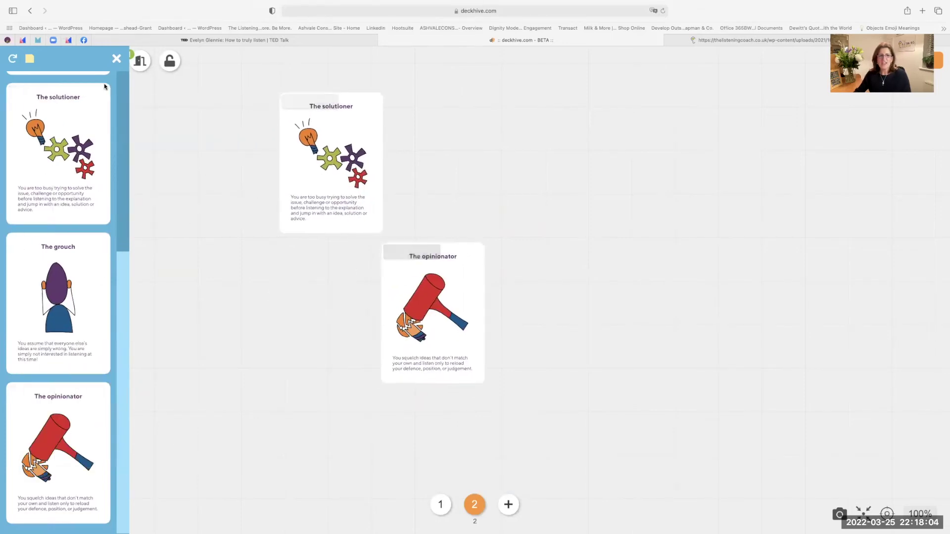
click(116, 59)
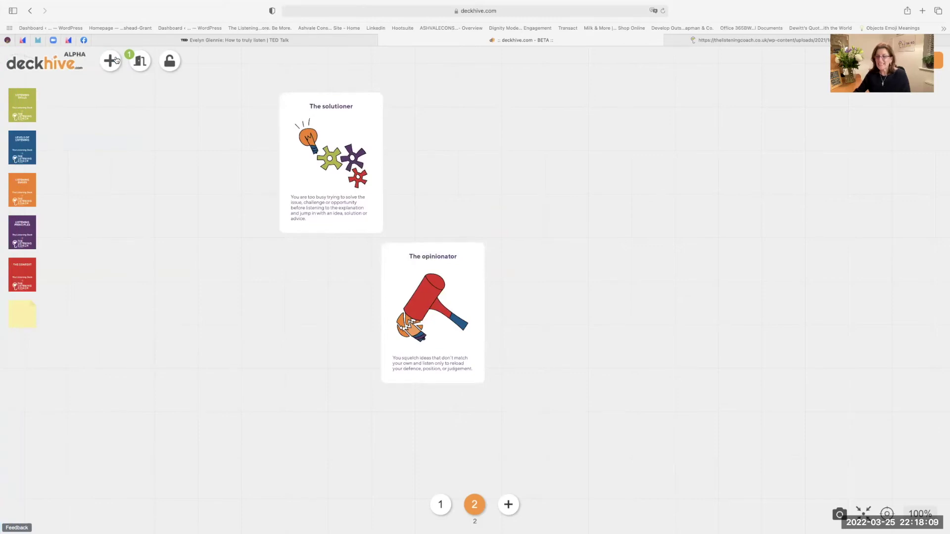
- Place "Listen for potential and possibility" and "Leave your ego at the door" from the Listening Principles deck on board page 2
click(23, 230)
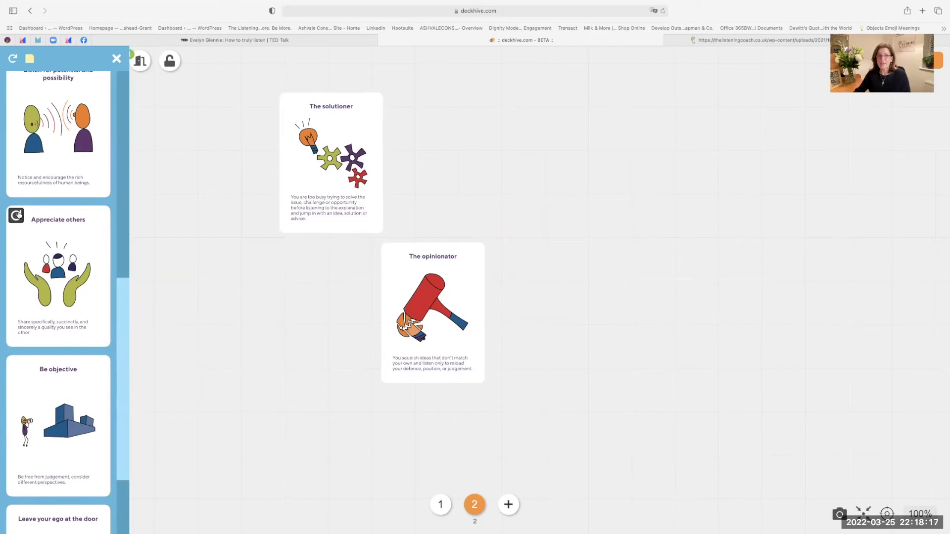
drag(31, 155, 469, 137)
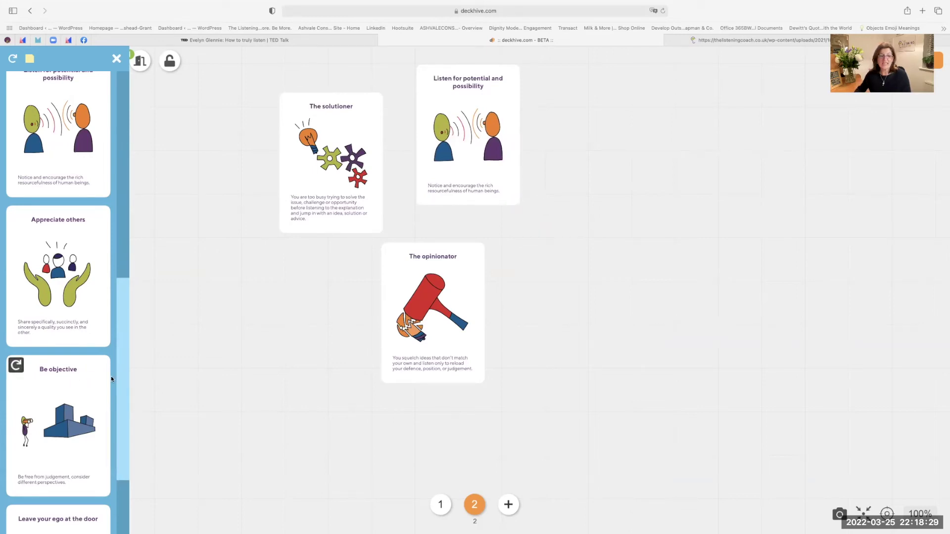
drag(120, 383, 571, 369)
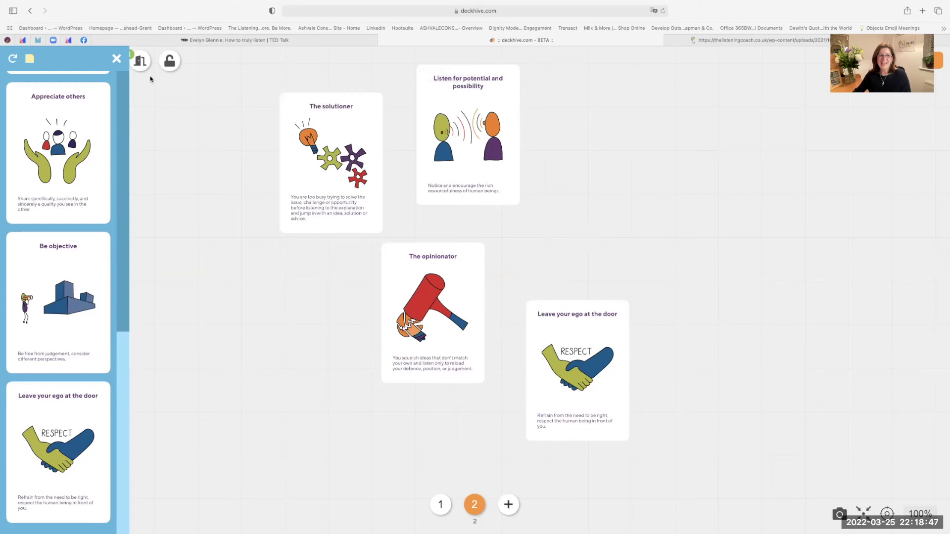
click(117, 58)
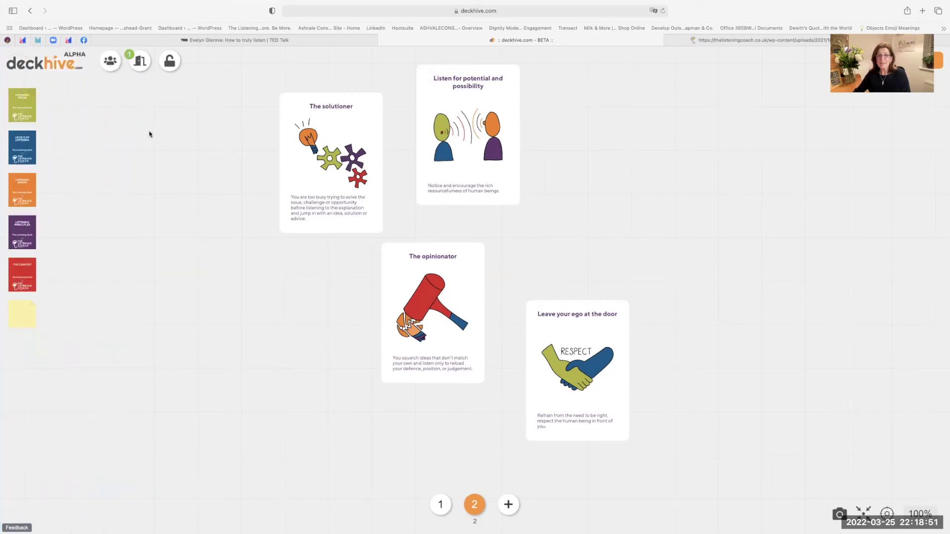
- Duplicate "The solutioner" card on board page 2, with the copy to the left of the original
mouse_move(284, 127)
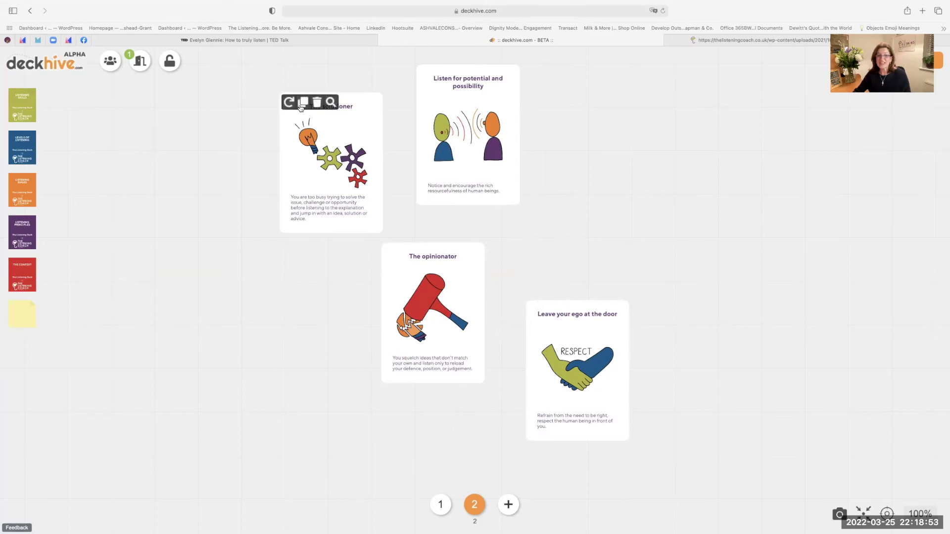
click(304, 103)
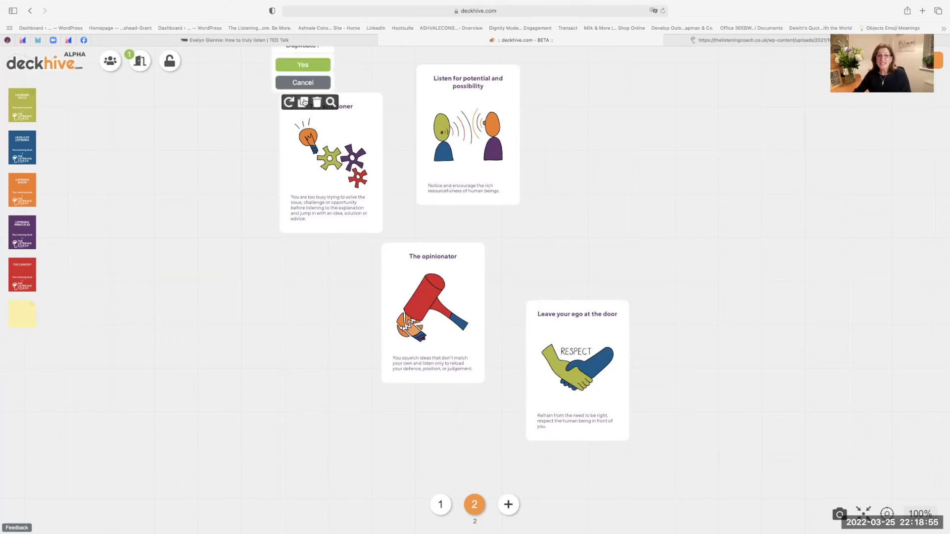
click(304, 66)
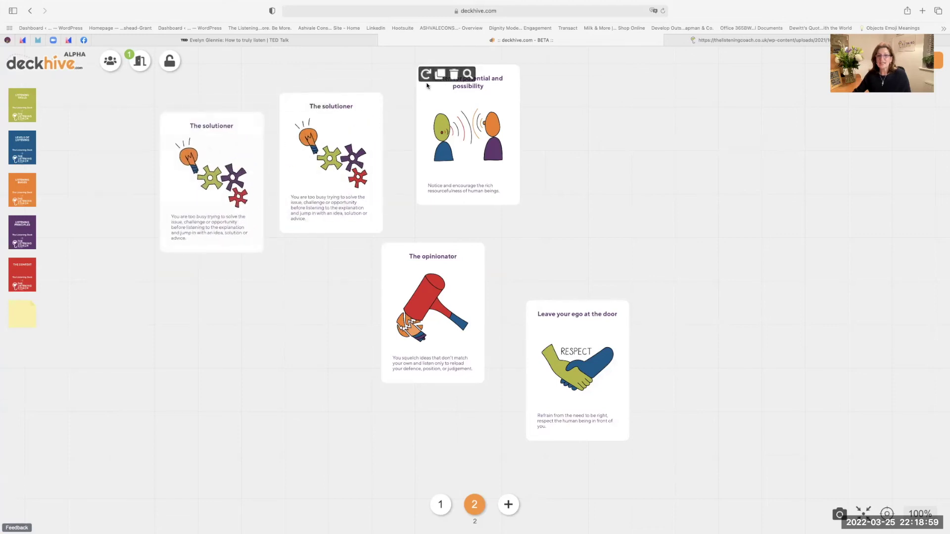
- Flip the "Listen for potential and possibility" and "The opinionator" cards on the board face down
click(425, 76)
click(388, 254)
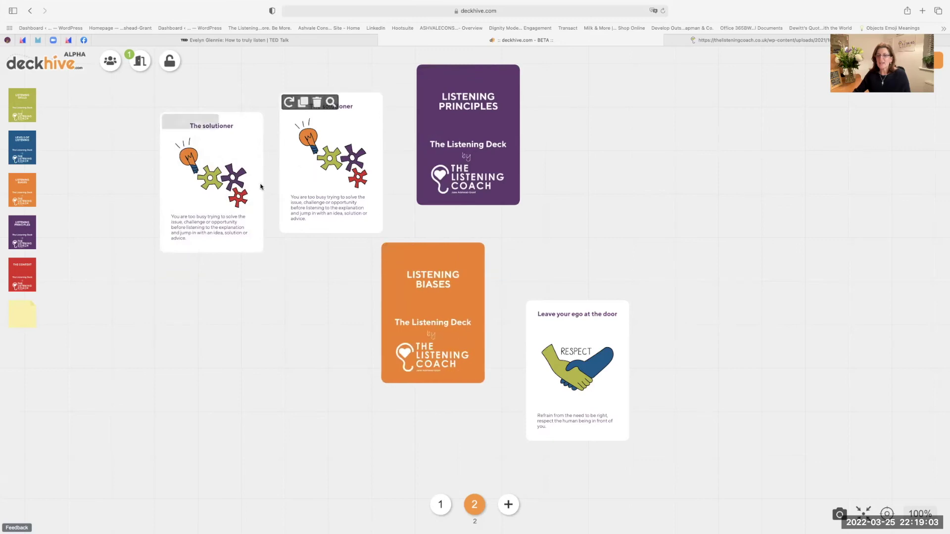
mouse_move(307, 137)
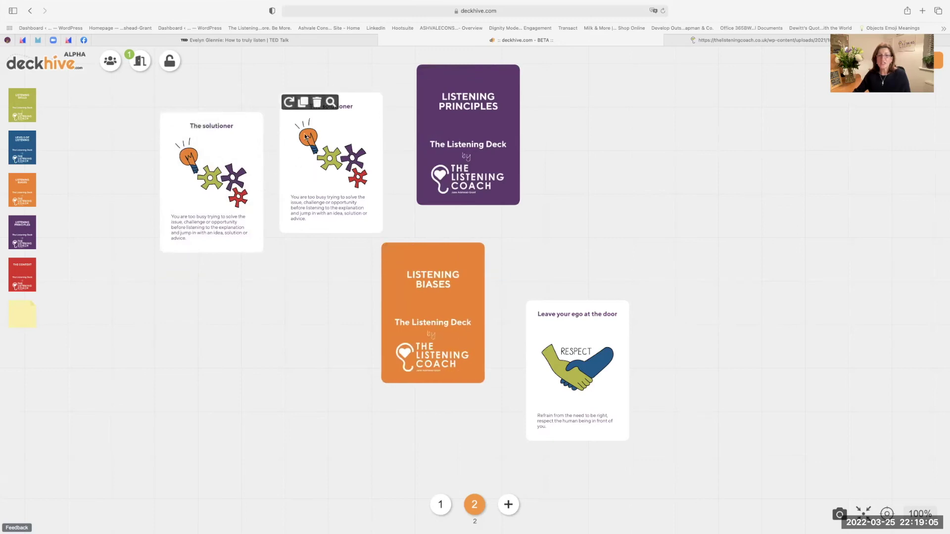
- Remove the right-hand "The solutioner" card from board page 2 and move the remaining copy beside the face-down Listening Principles card
click(317, 104)
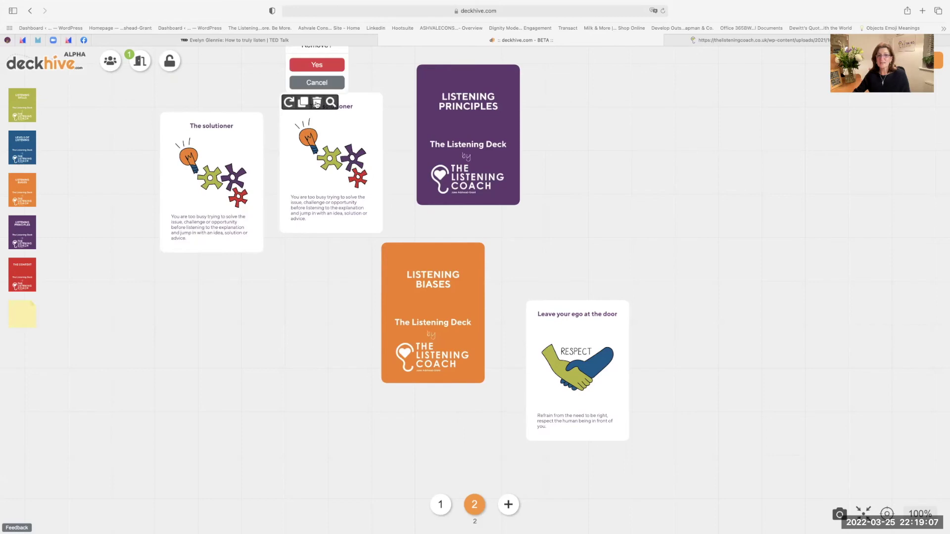
click(322, 74)
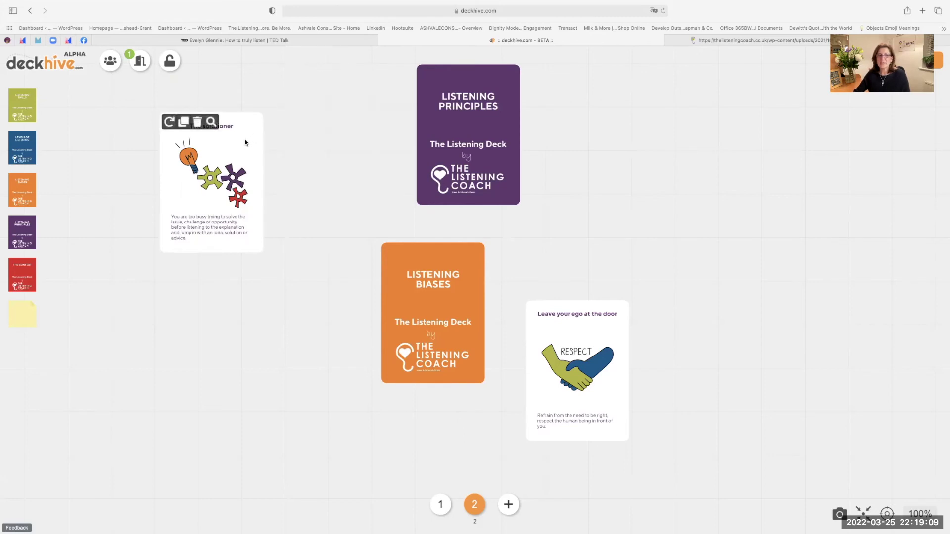
drag(240, 144, 362, 123)
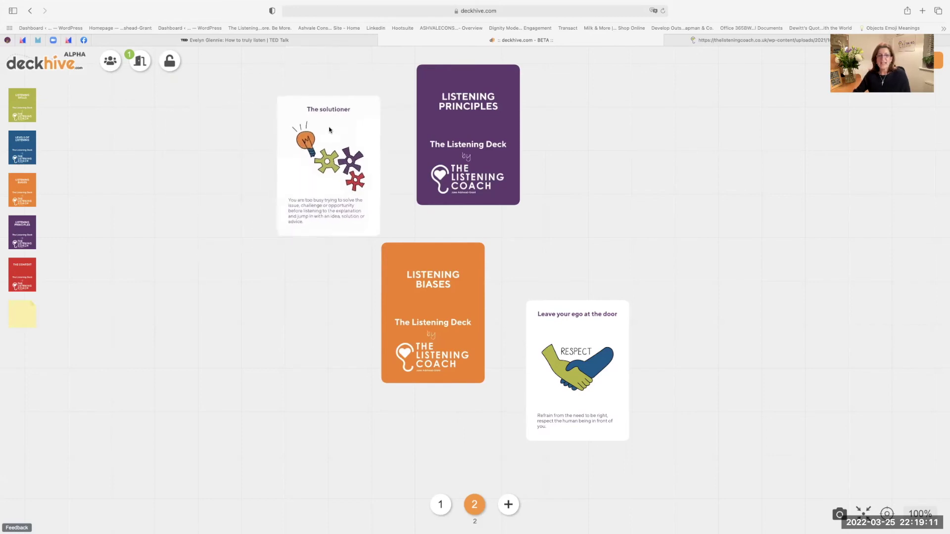
- Add a yellow sticky note below "The solutioner" card reading "In what ways might you demonstrate these skills to overcome the bias?"
drag(15, 321, 259, 283)
click(261, 285)
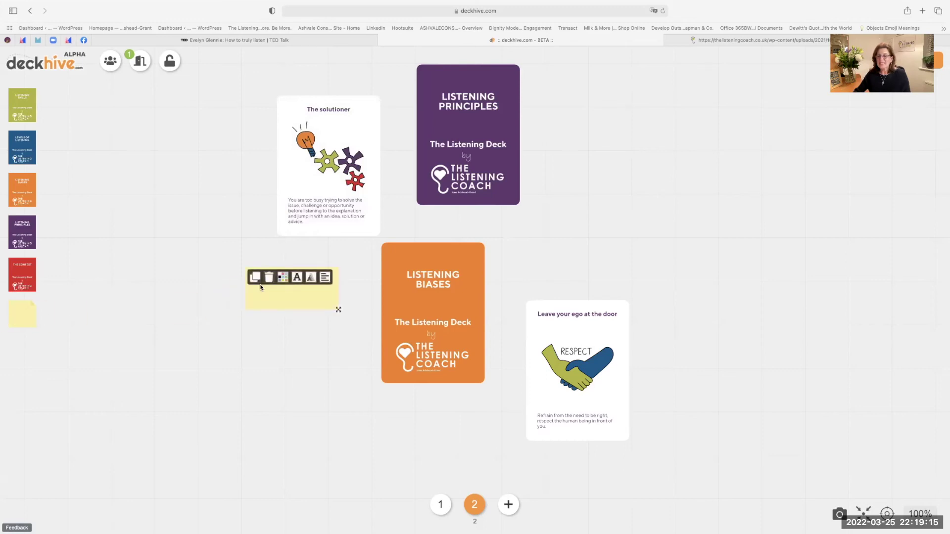
double_click(278, 295)
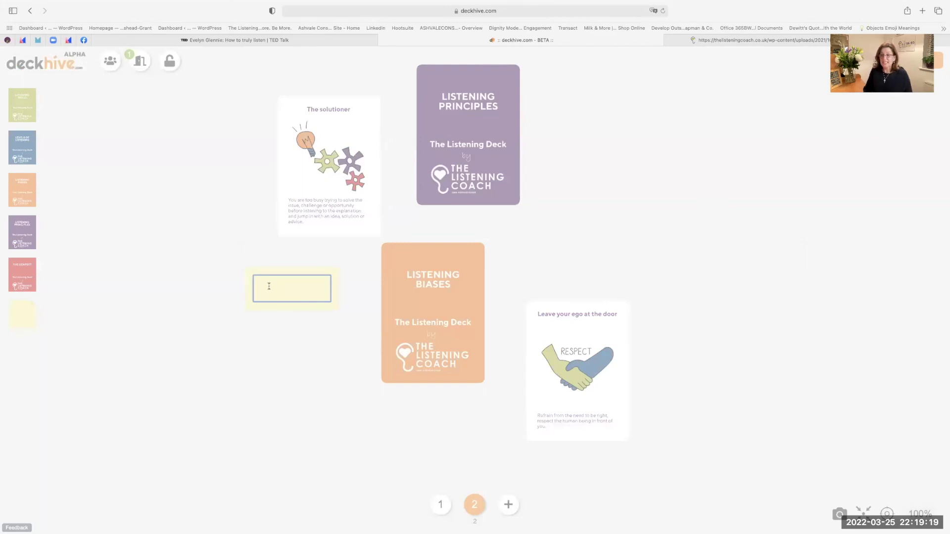
text(In what ways migh)
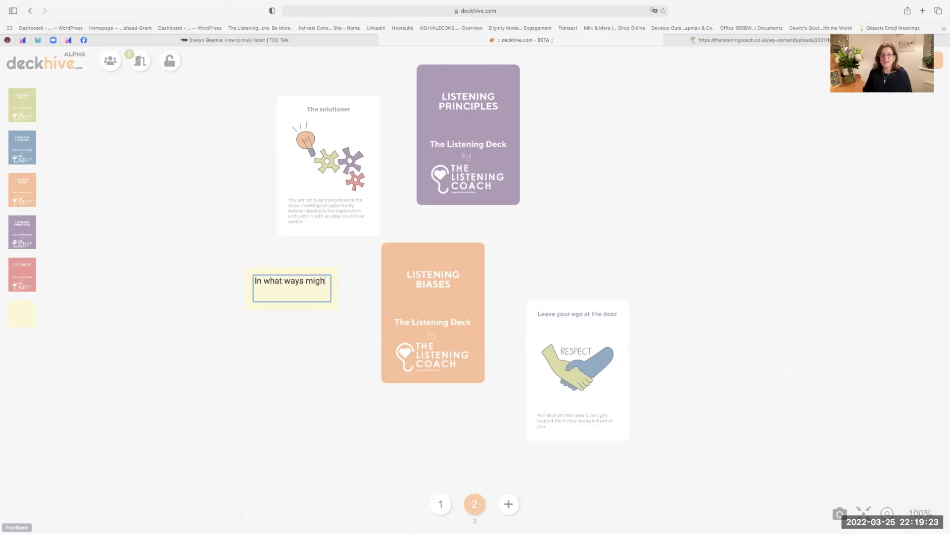
text(t you demonstrate these skills to overcome the i)
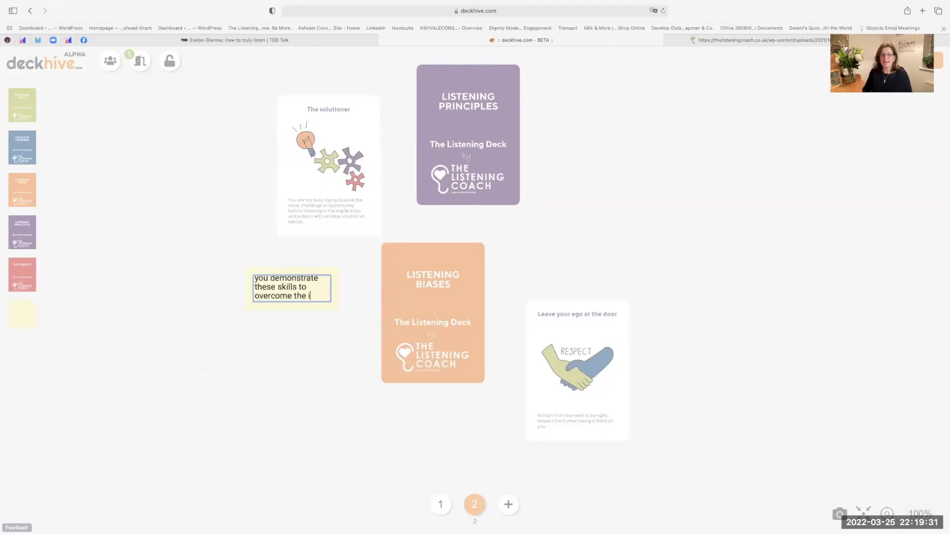
key(BackSpace)
text(bias?)
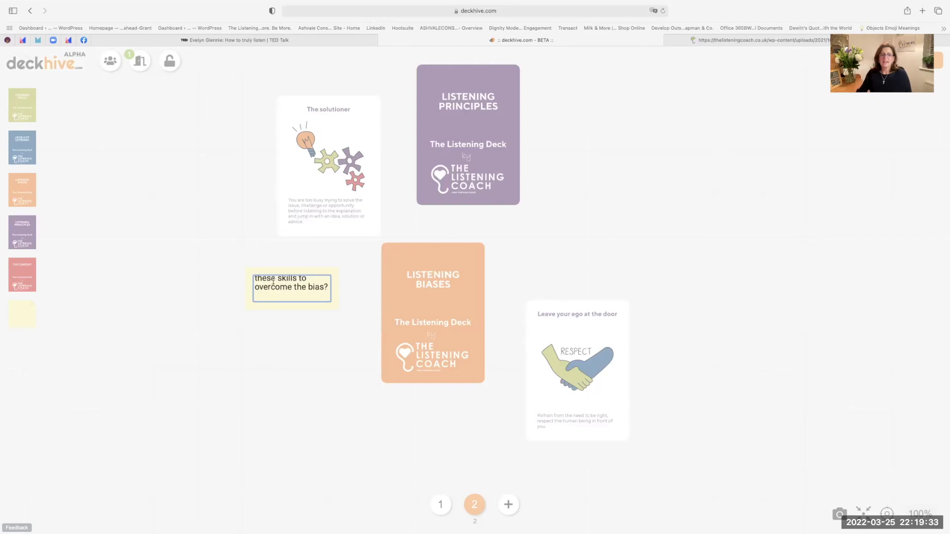
click(218, 366)
drag(285, 322, 253, 311)
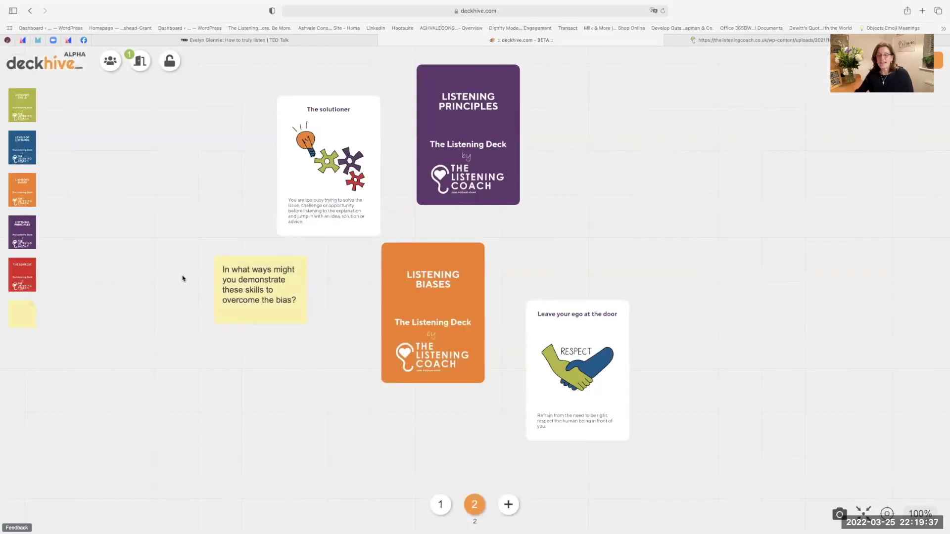
- Flip the Listening Skills deck face up and place its "Ask open questions" and "Notice the non-verbal body language" cards below the sticky note
click(21, 113)
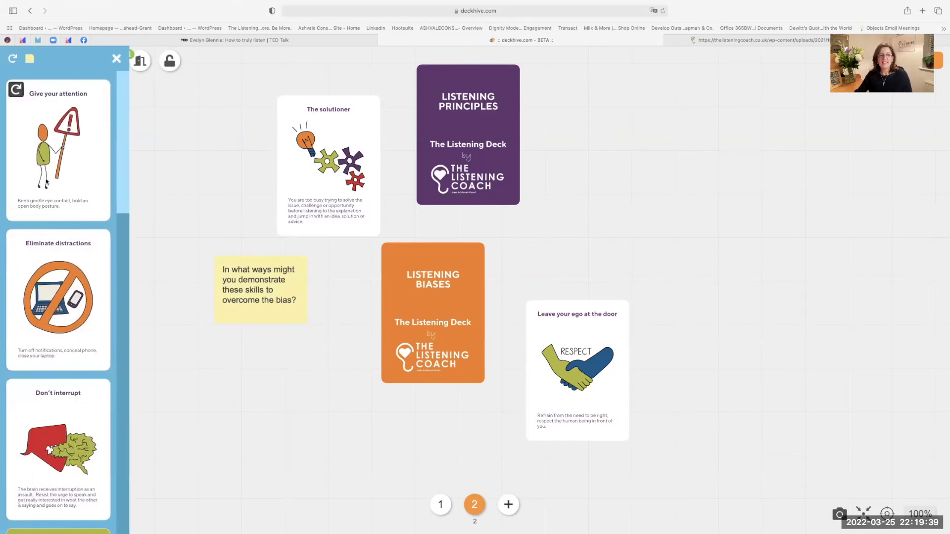
click(123, 293)
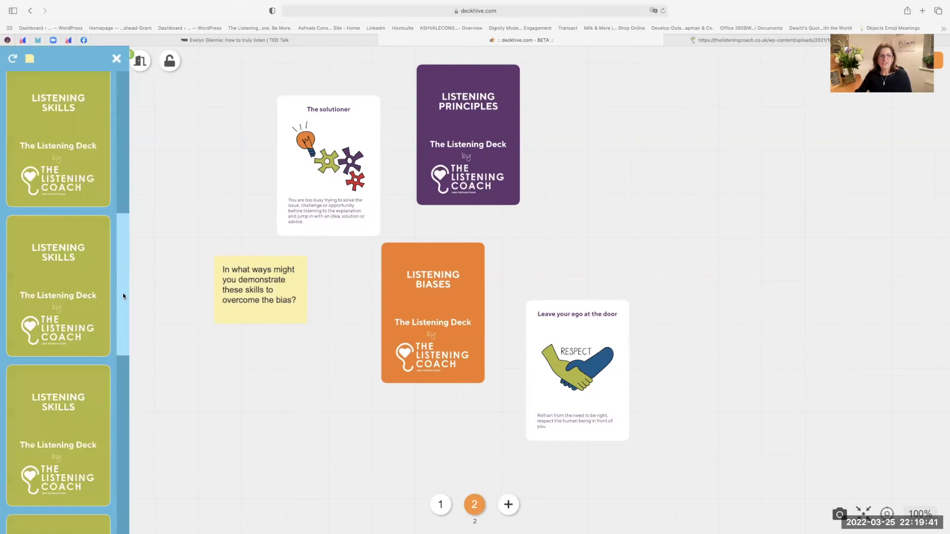
click(12, 59)
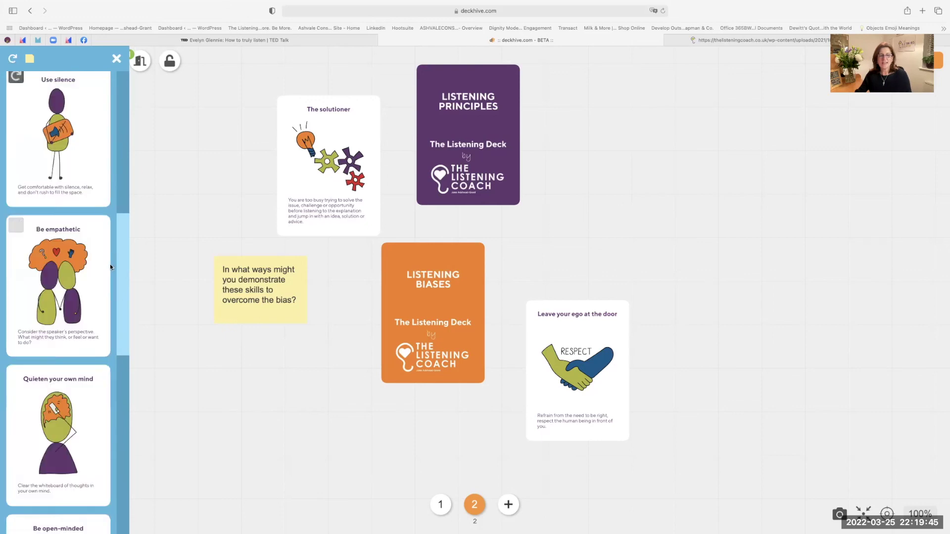
click(121, 420)
drag(67, 339, 311, 416)
drag(62, 424, 417, 439)
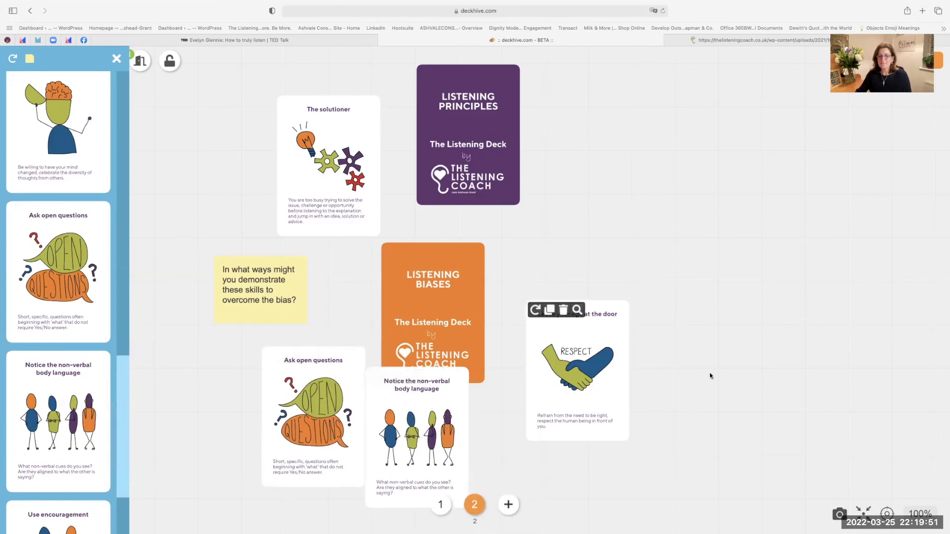